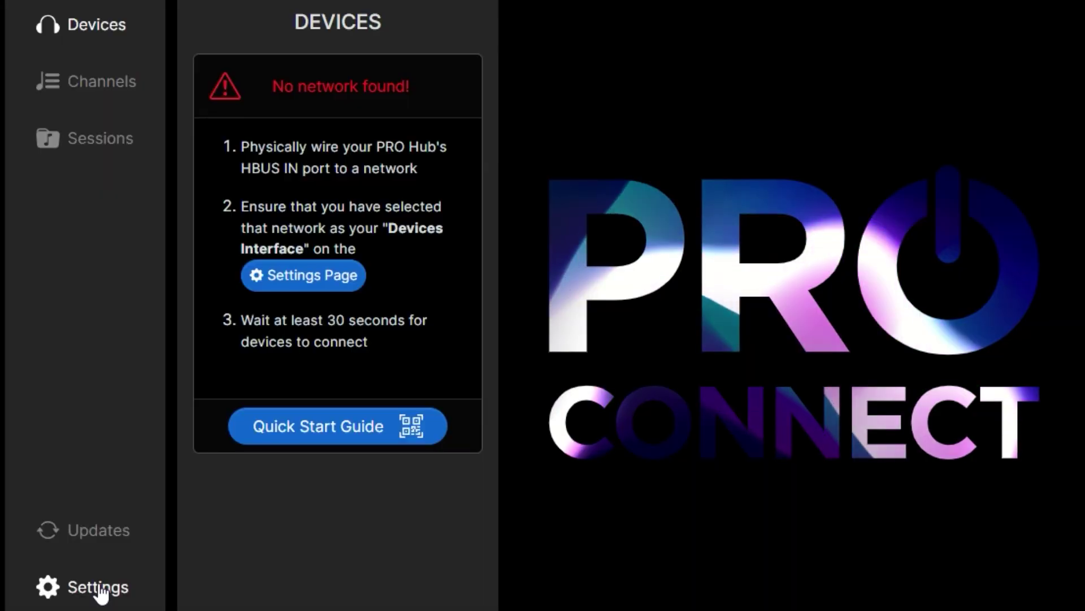
Keep Ethernet as the Devices Interface in ProConnect's settings.
{"action": "left_click", "coordinate": [101, 591]}
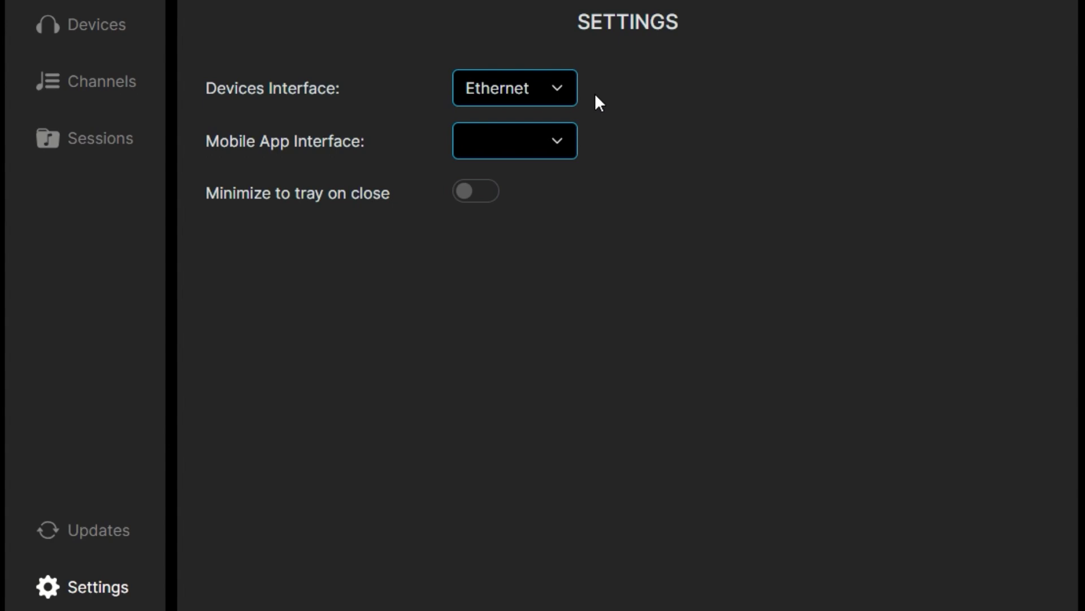
{"action": "left_click", "coordinate": [556, 87]}
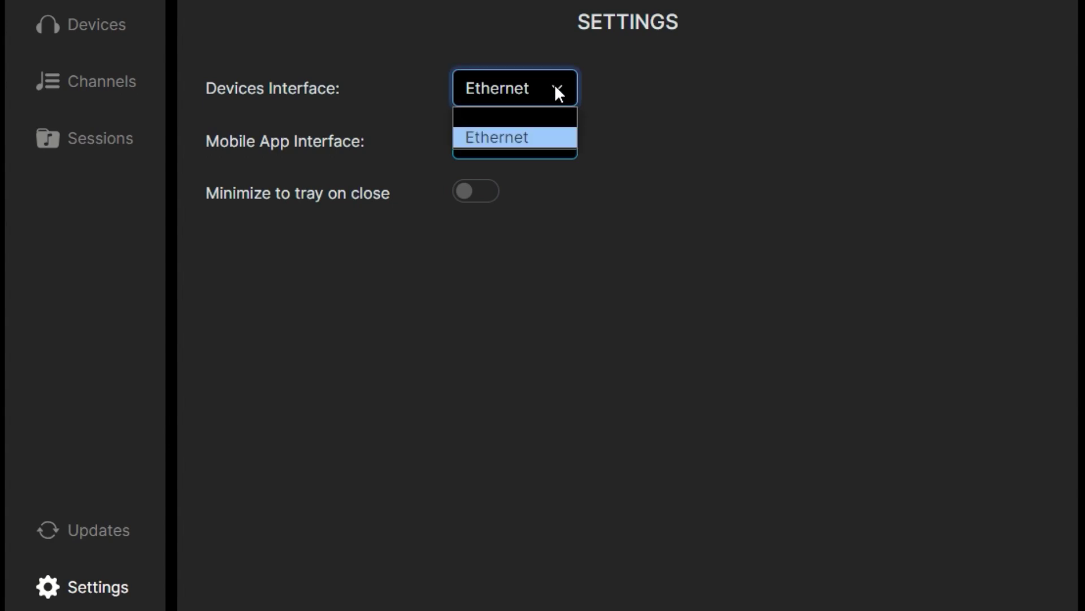
{"action": "left_click", "coordinate": [623, 114]}
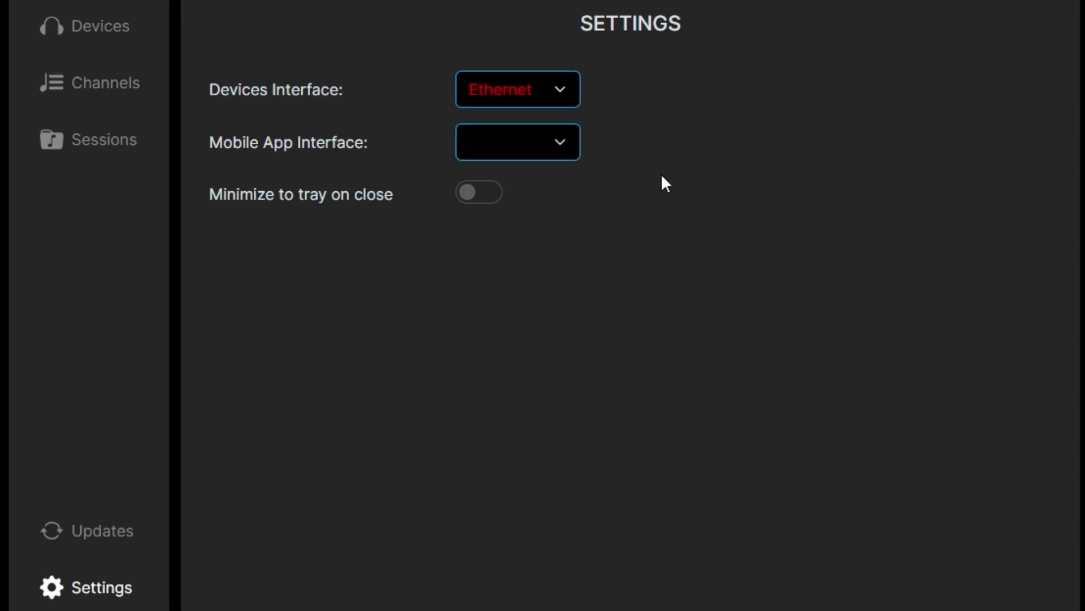
Show HUB 1's details on the Devices page, revealing firmware v6.14 below the v8.0 minimum.
{"action": "left_click", "coordinate": [124, 33]}
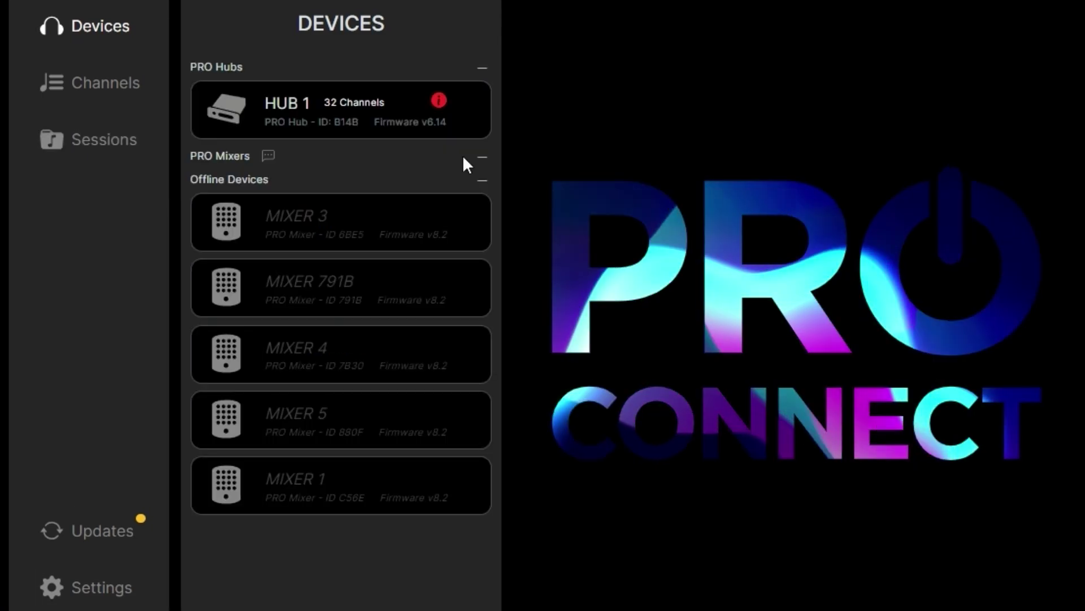
{"action": "left_click", "coordinate": [464, 112]}
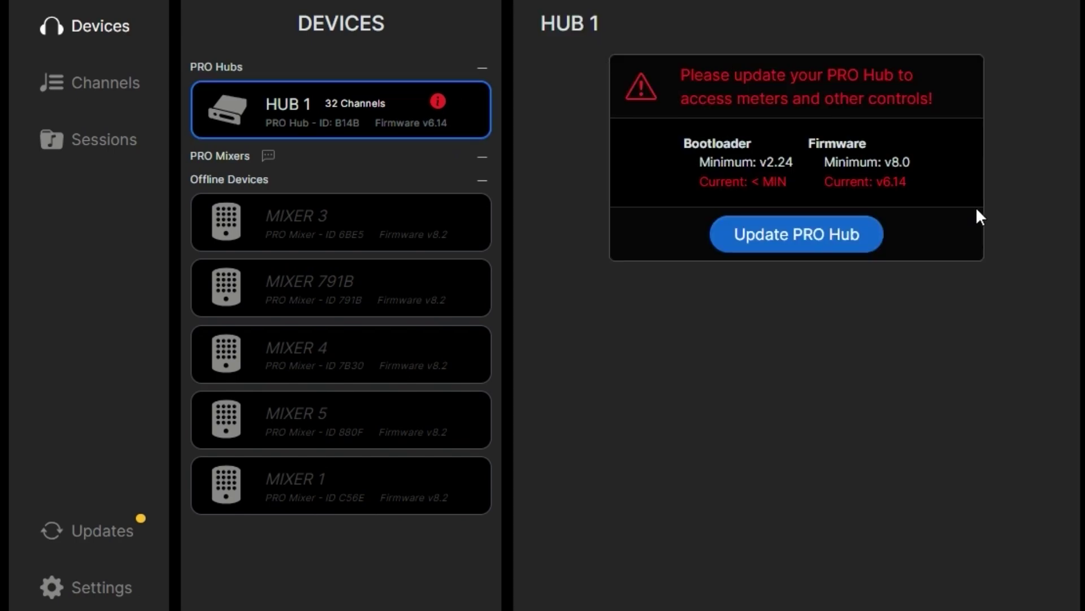
Launch the PRO Hub bootloader update and move past the caution and welcome pages.
{"action": "left_click", "coordinate": [846, 238]}
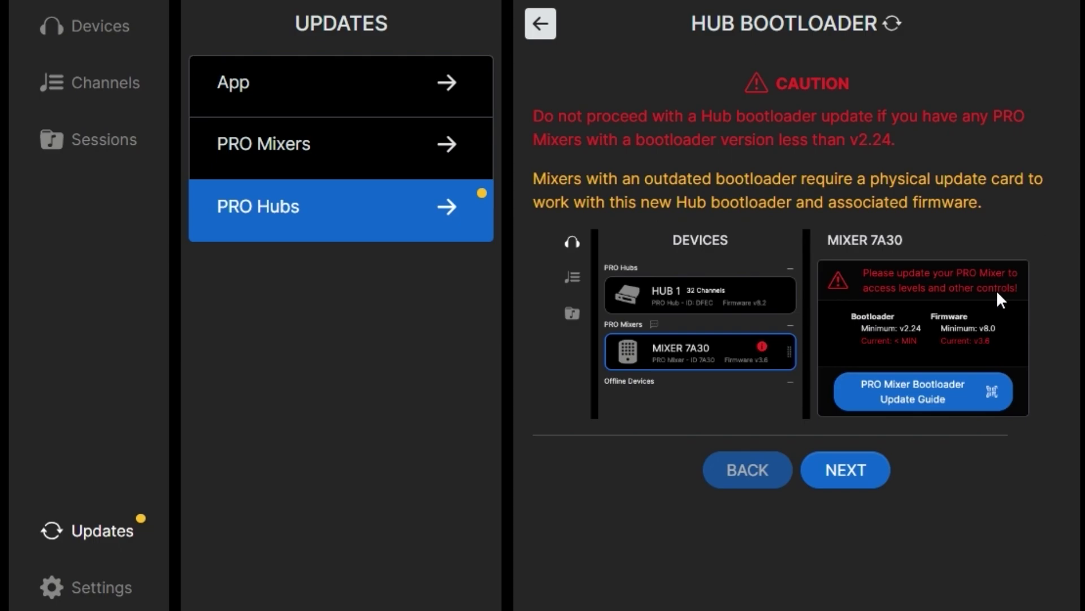
{"action": "left_click", "coordinate": [850, 468]}
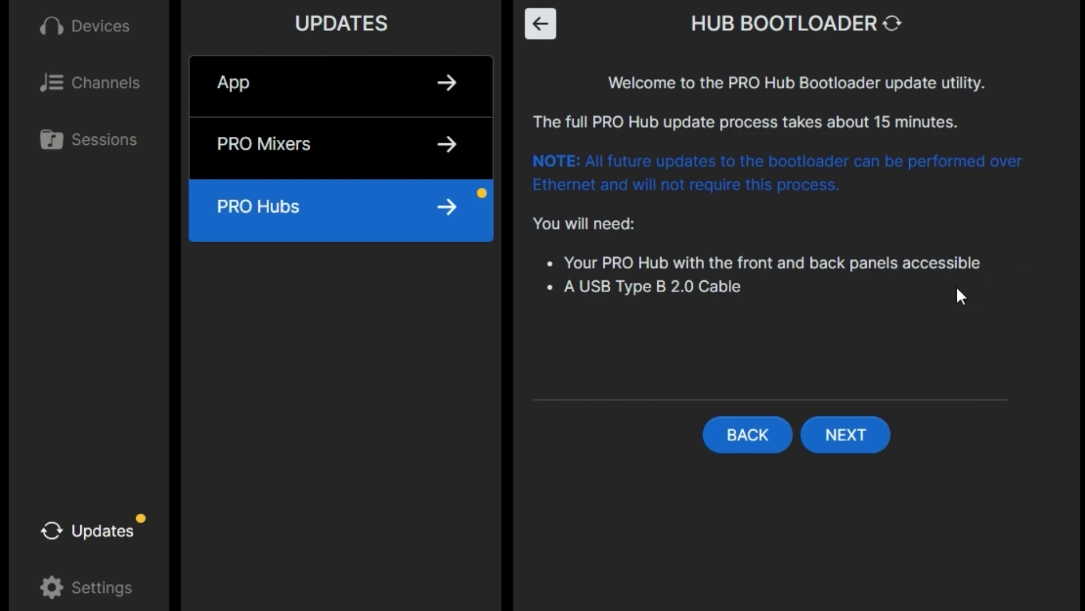
{"action": "left_click", "coordinate": [863, 447]}
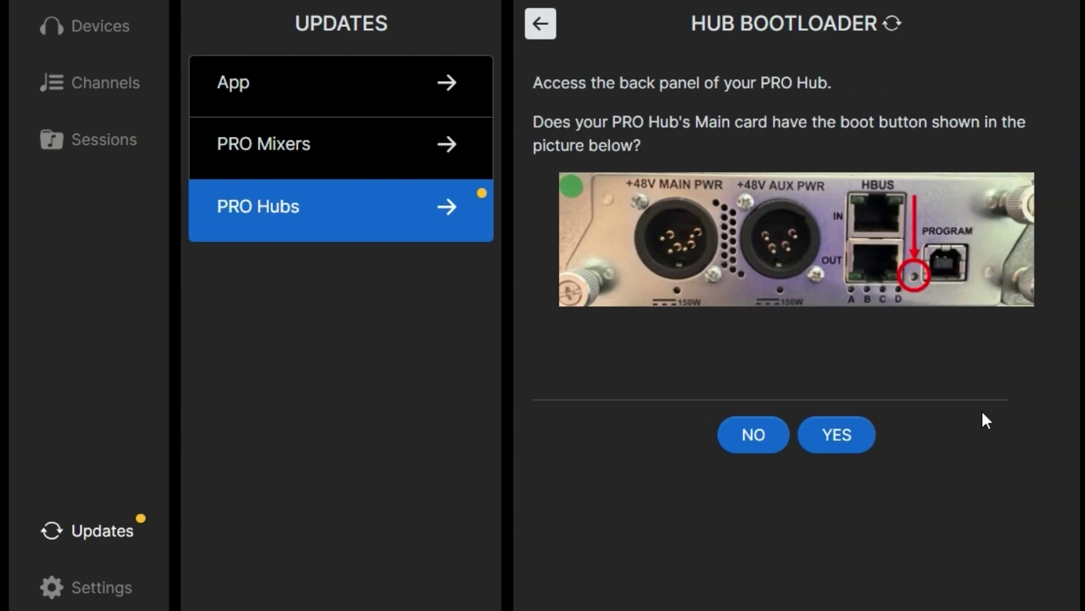
{"action": "left_click", "coordinate": [843, 436]}
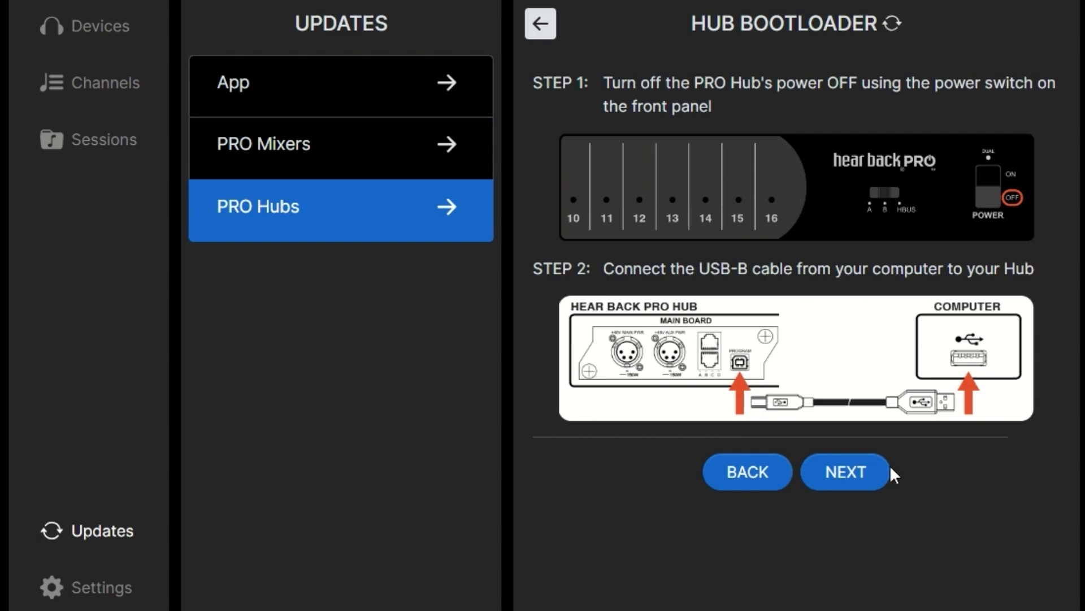
{"action": "left_click", "coordinate": [874, 473]}
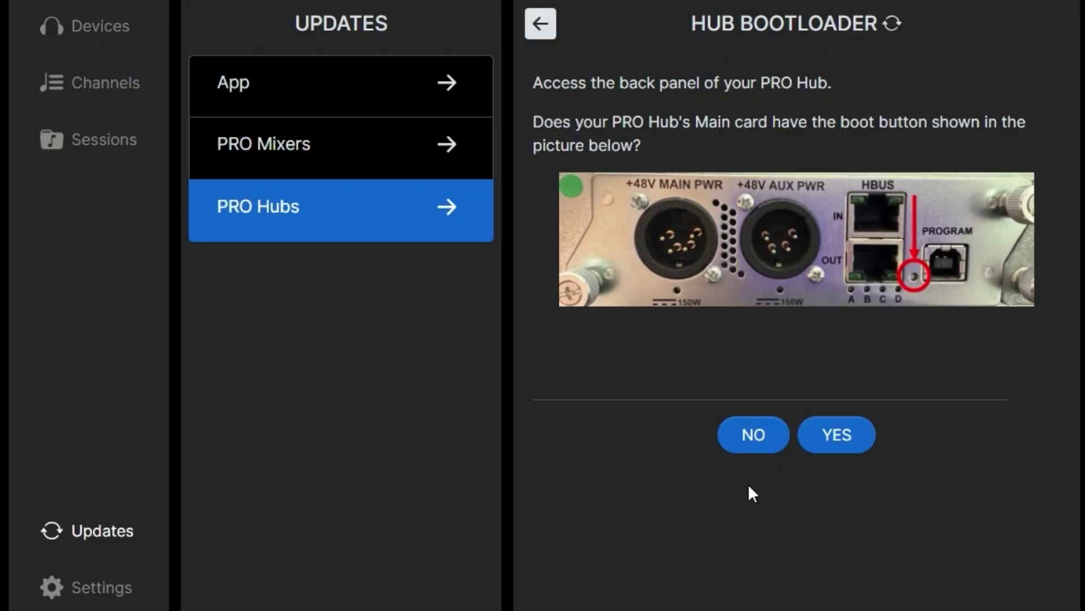
Answer that the Main card has no boot button, then read the J7 jumper and alligator-clip options.
{"action": "left_click", "coordinate": [754, 435]}
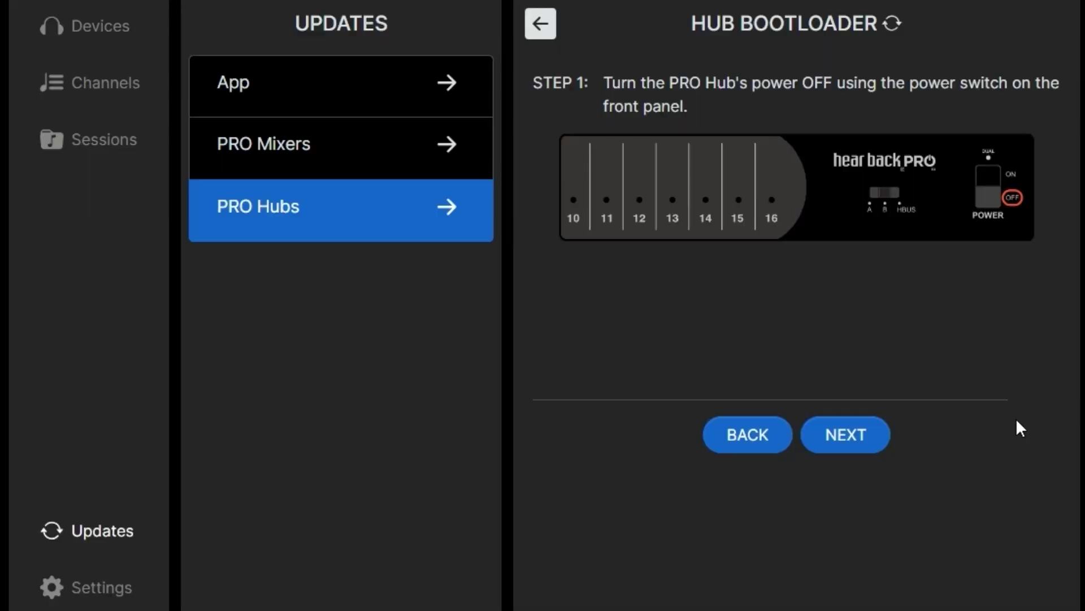
{"action": "left_click", "coordinate": [866, 444]}
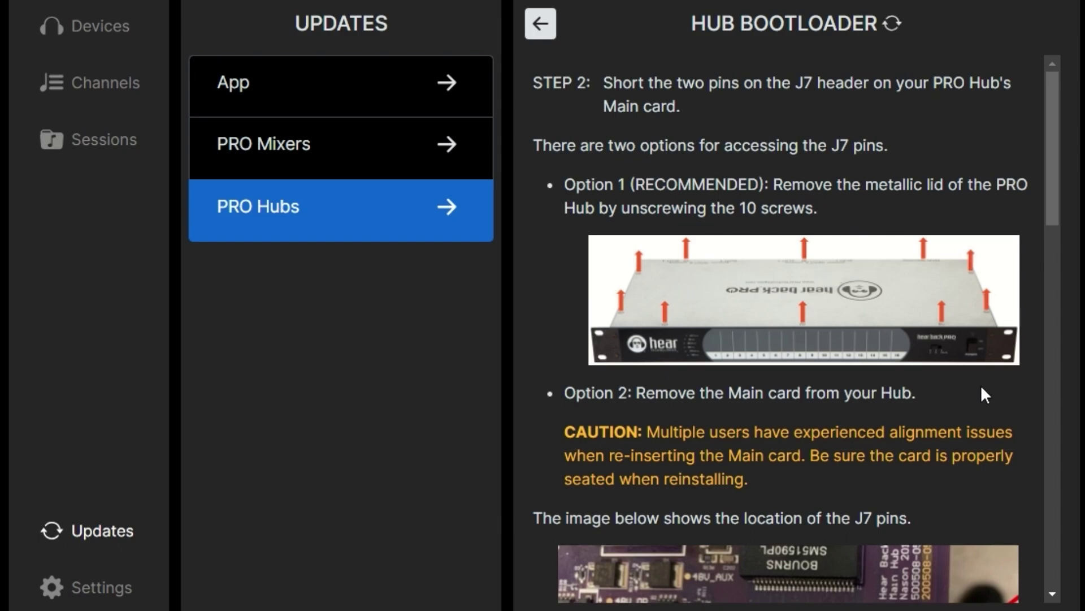
{"action": "scroll", "coordinate": [958, 398], "scroll_direction": "down", "scroll_amount": 2}
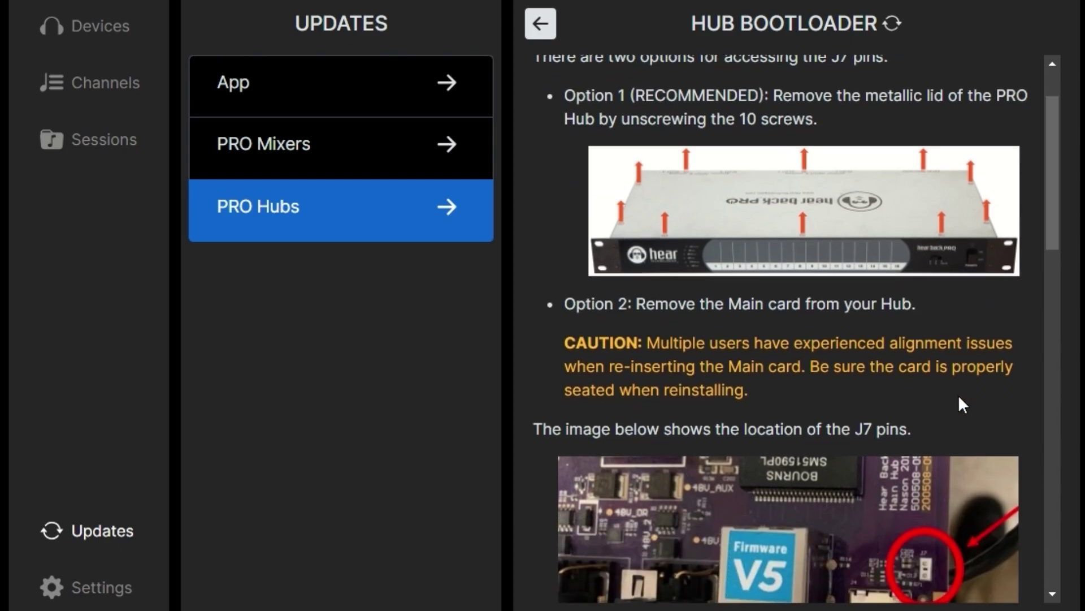
{"action": "scroll", "coordinate": [959, 399], "scroll_direction": "down", "scroll_amount": 1}
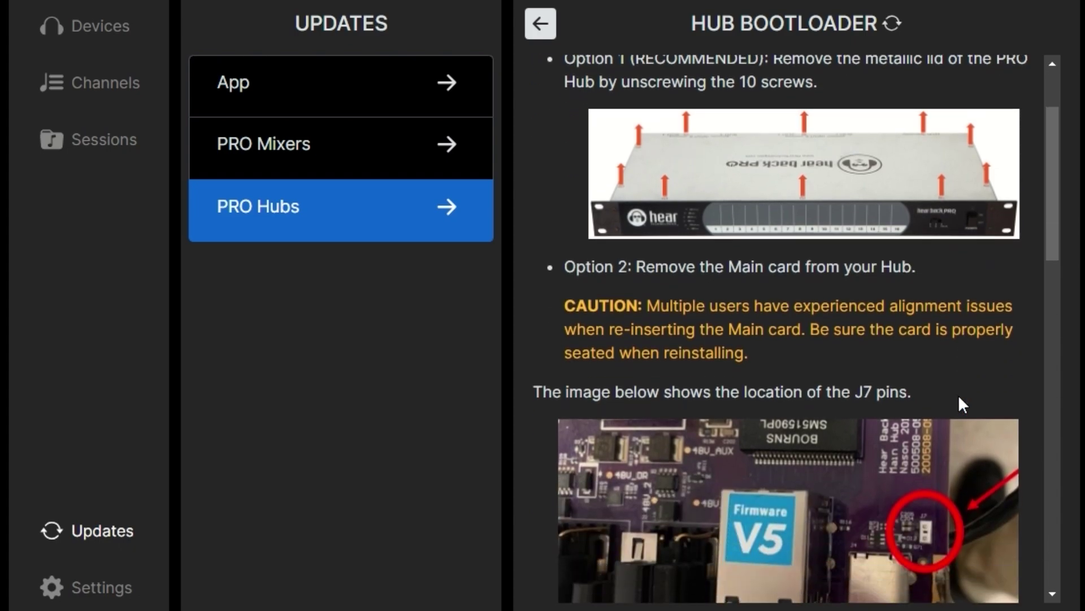
{"action": "scroll", "coordinate": [963, 403], "scroll_direction": "down", "scroll_amount": 5}
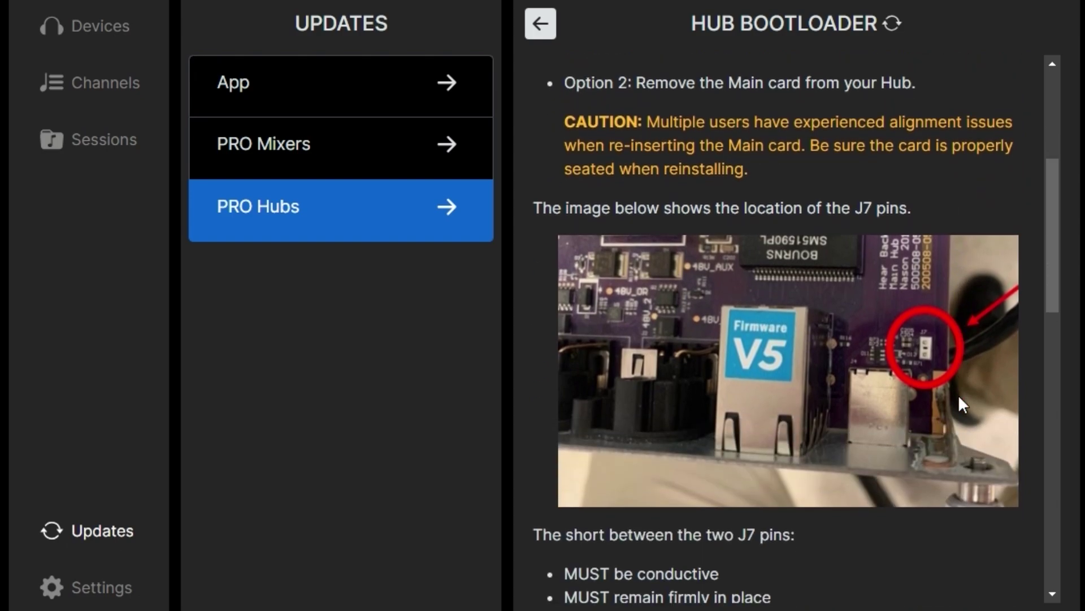
{"action": "scroll", "coordinate": [958, 394], "scroll_direction": "down", "scroll_amount": 3}
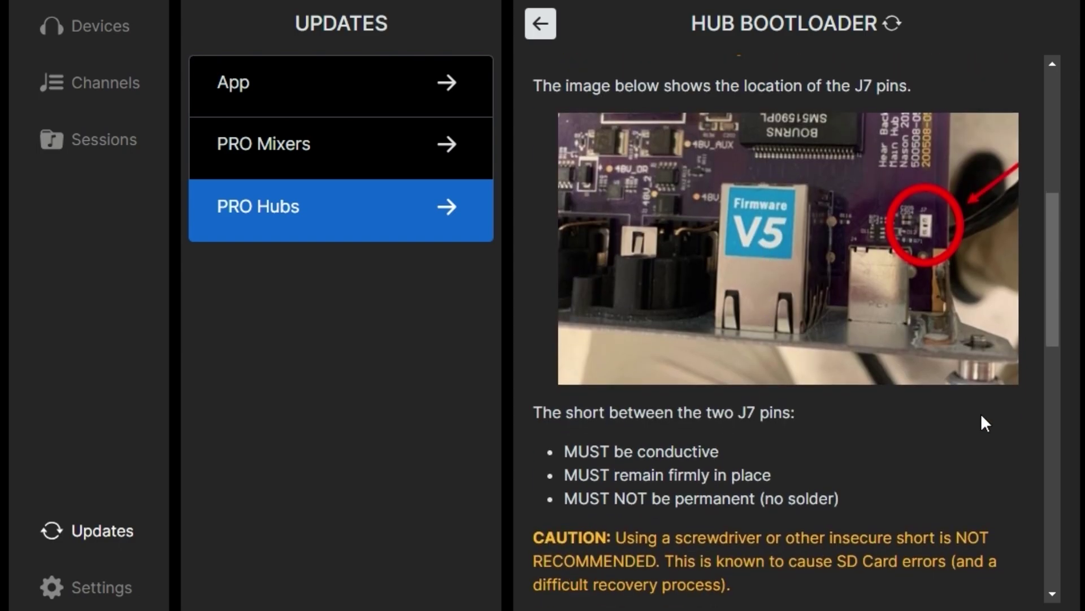
{"action": "scroll", "coordinate": [983, 421], "scroll_direction": "down", "scroll_amount": 2}
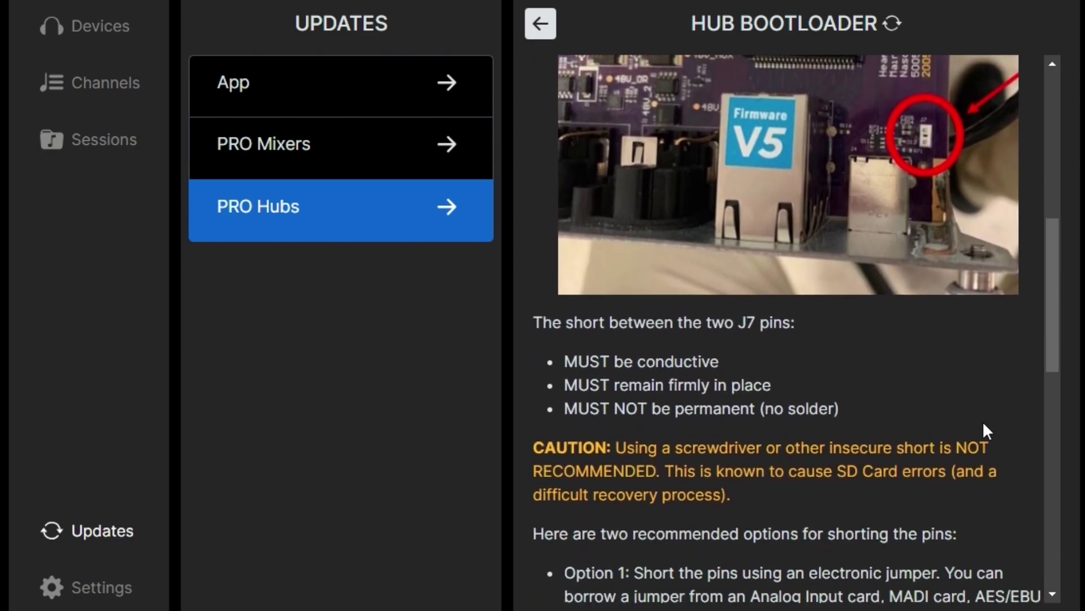
{"action": "scroll", "coordinate": [983, 421], "scroll_direction": "down", "scroll_amount": 1}
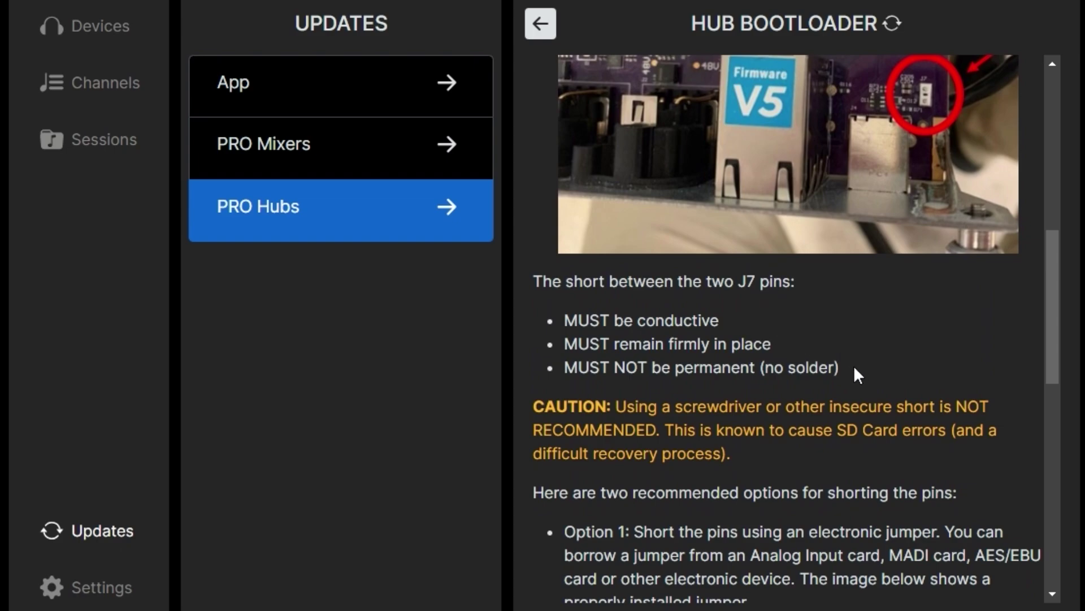
{"action": "scroll", "coordinate": [855, 371], "scroll_direction": "down", "scroll_amount": 3}
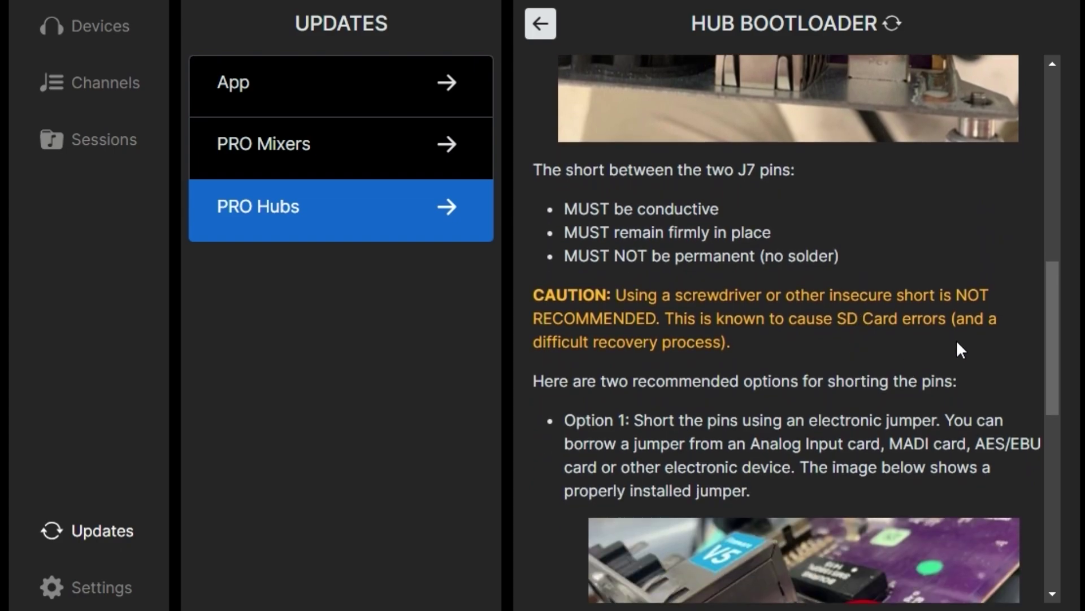
{"action": "scroll", "coordinate": [1017, 299], "scroll_direction": "down", "scroll_amount": 3}
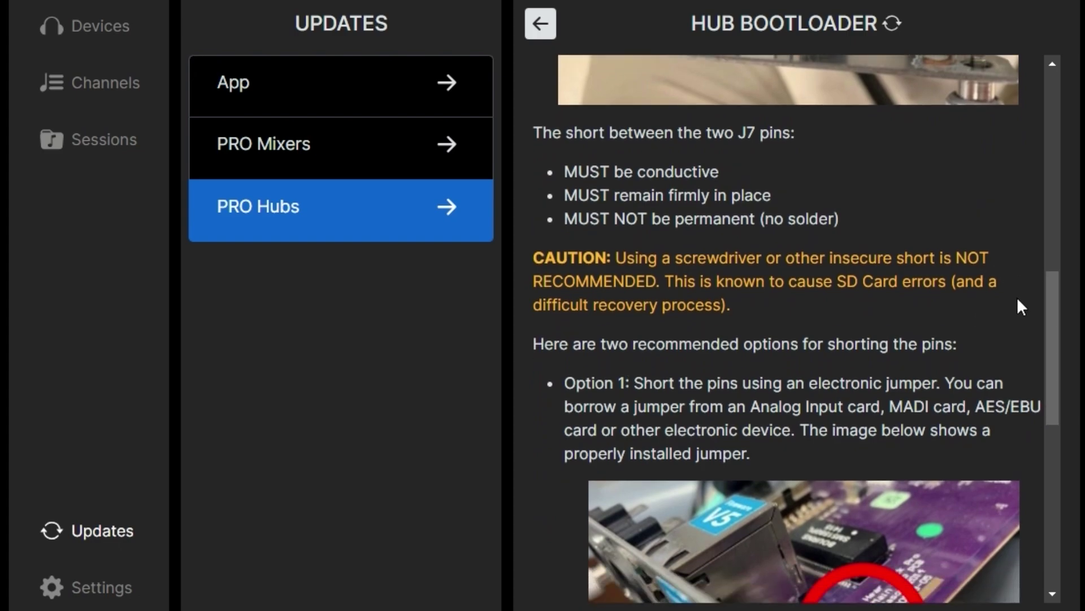
{"action": "scroll", "coordinate": [1017, 301], "scroll_direction": "down", "scroll_amount": 3}
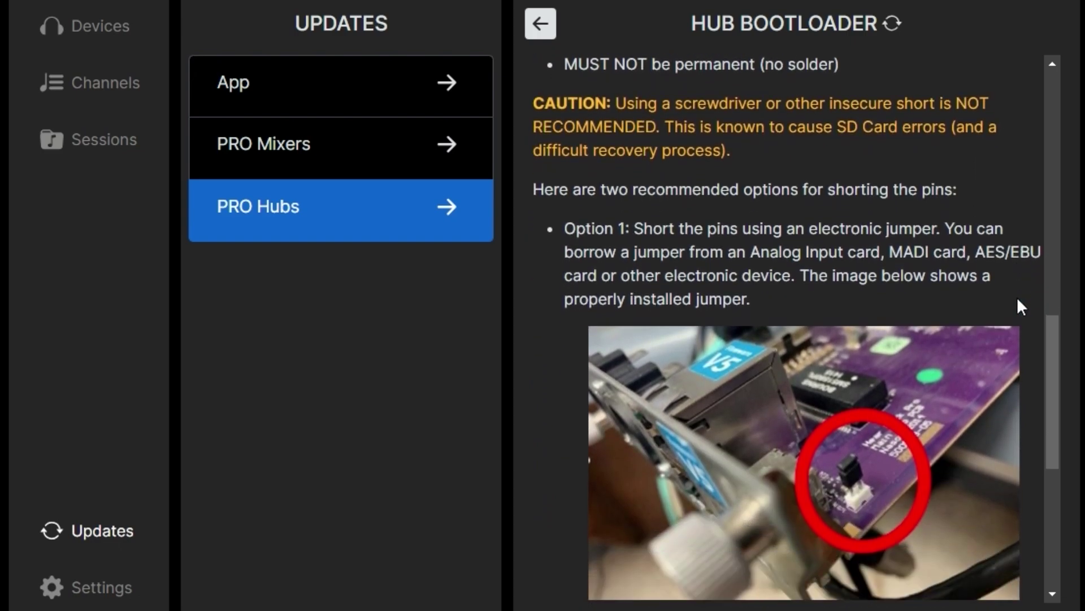
{"action": "scroll", "coordinate": [1018, 299], "scroll_direction": "down", "scroll_amount": 2}
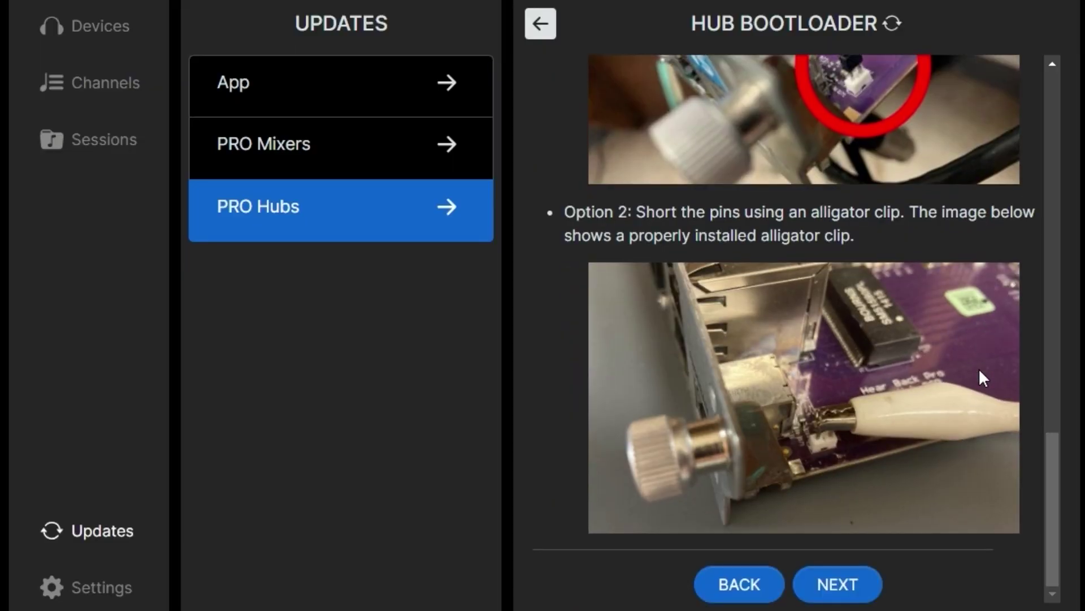
Advance past STEP 3 to the step for connecting the USB cable and powering on the Hub.
{"action": "left_click", "coordinate": [821, 586]}
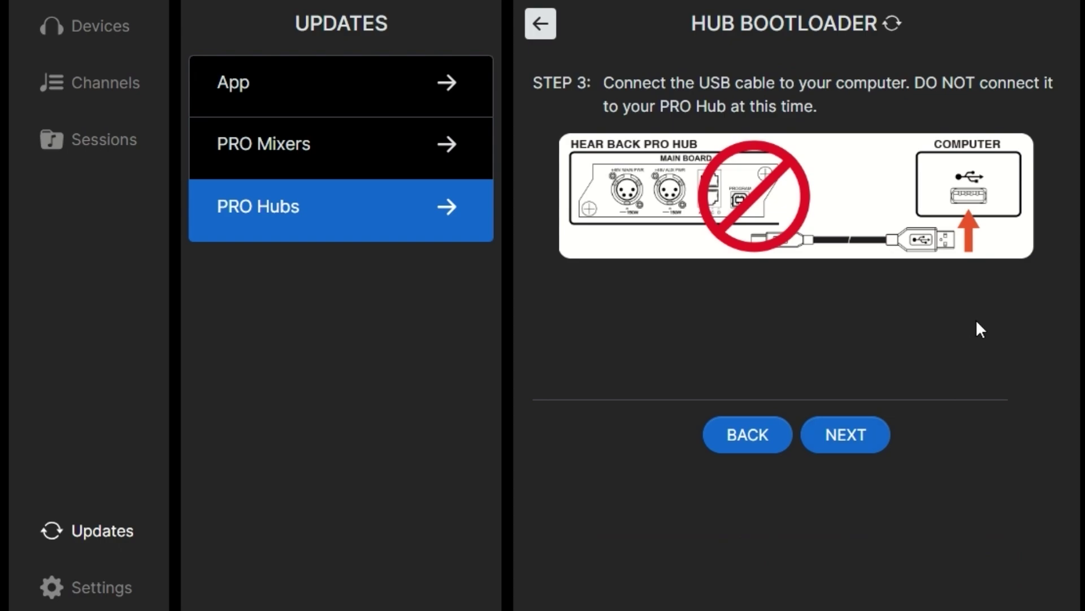
{"action": "left_click", "coordinate": [855, 447]}
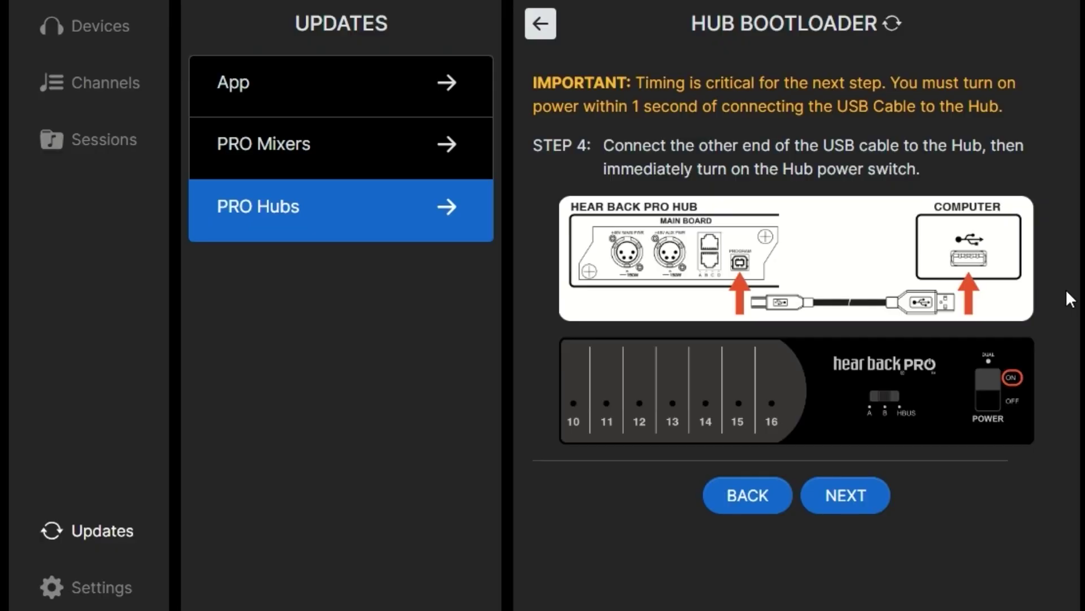
Scan for the Hub's bootloader and program it until 'Bootloader Programming Success!' appears.
{"action": "left_click", "coordinate": [845, 500]}
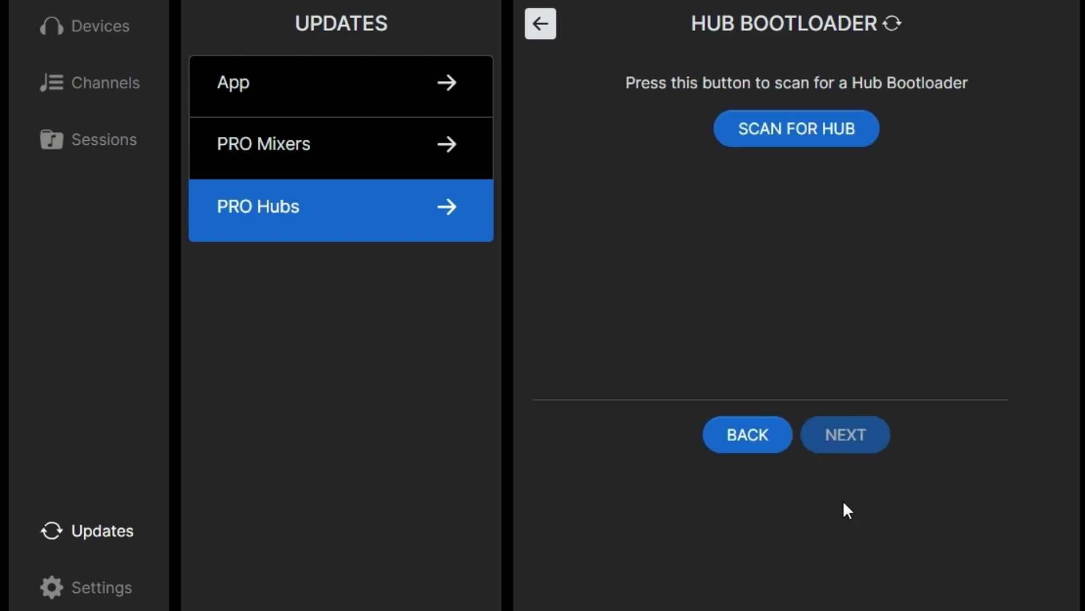
{"action": "left_click", "coordinate": [848, 139]}
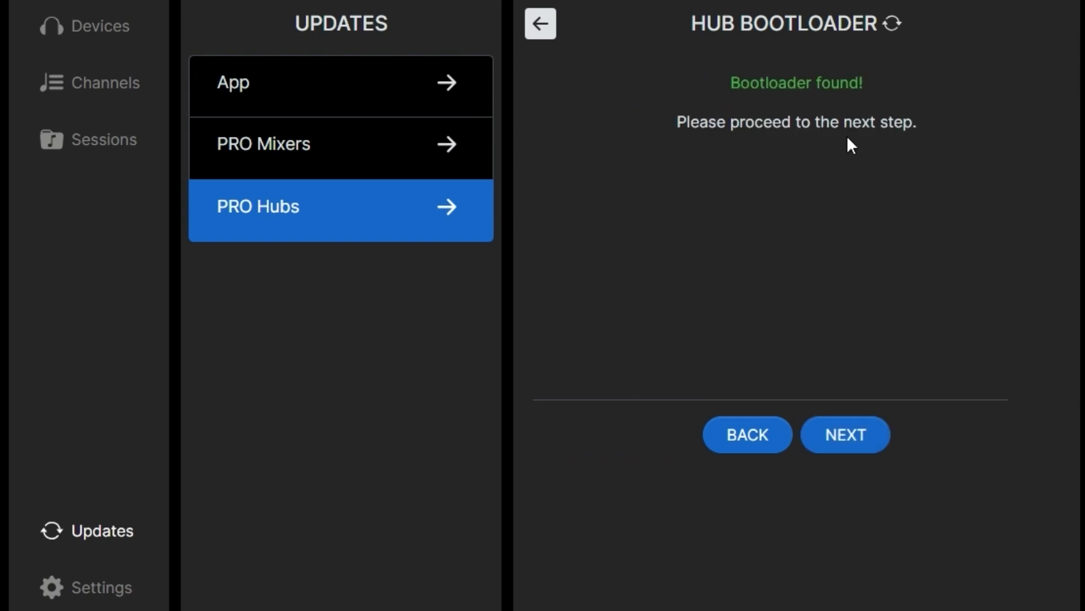
{"action": "left_click", "coordinate": [843, 435]}
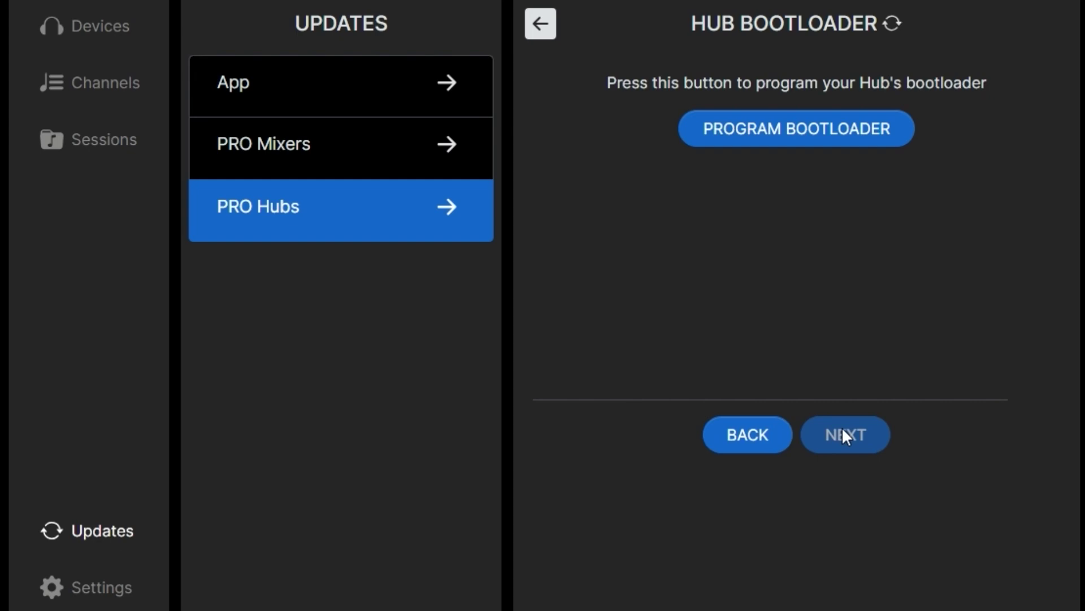
{"action": "left_click", "coordinate": [894, 127]}
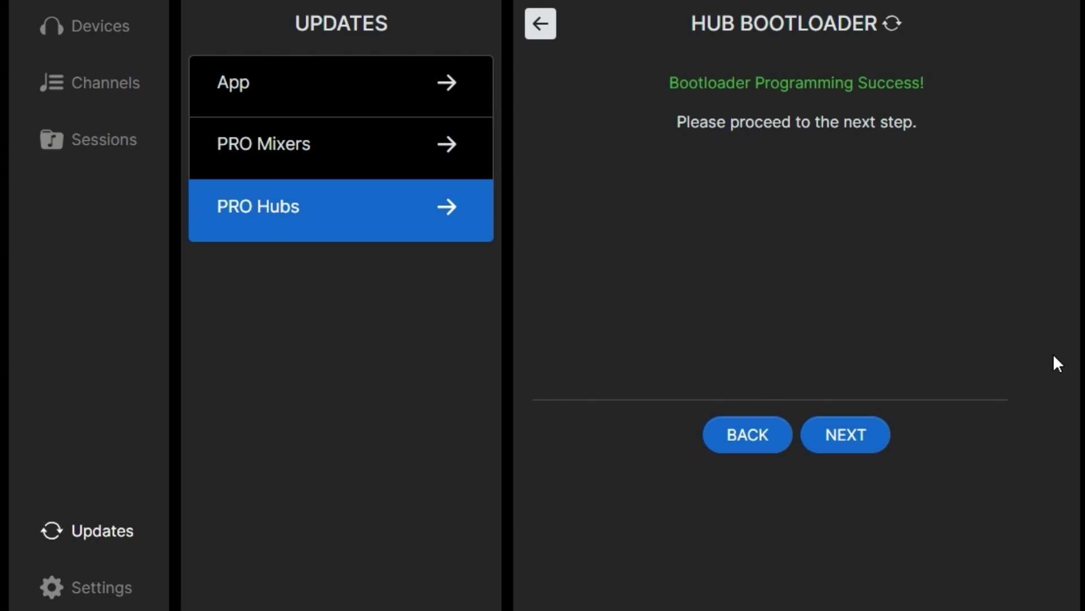
Continue past post-programming steps 5–8 and launch the Hub FPGA updater.
{"action": "left_click", "coordinate": [848, 439]}
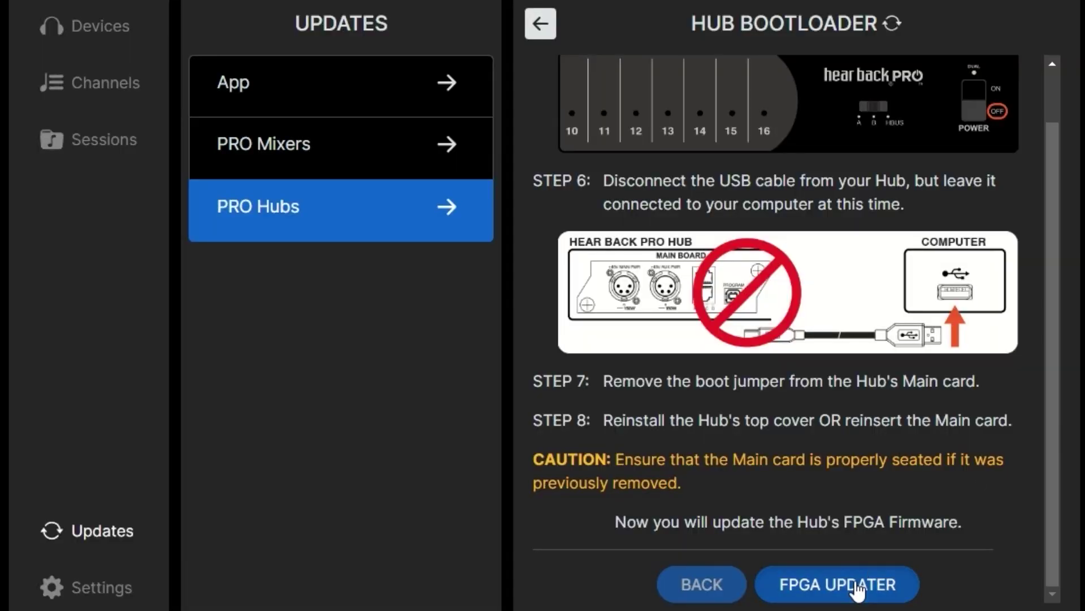
{"action": "left_click", "coordinate": [858, 585]}
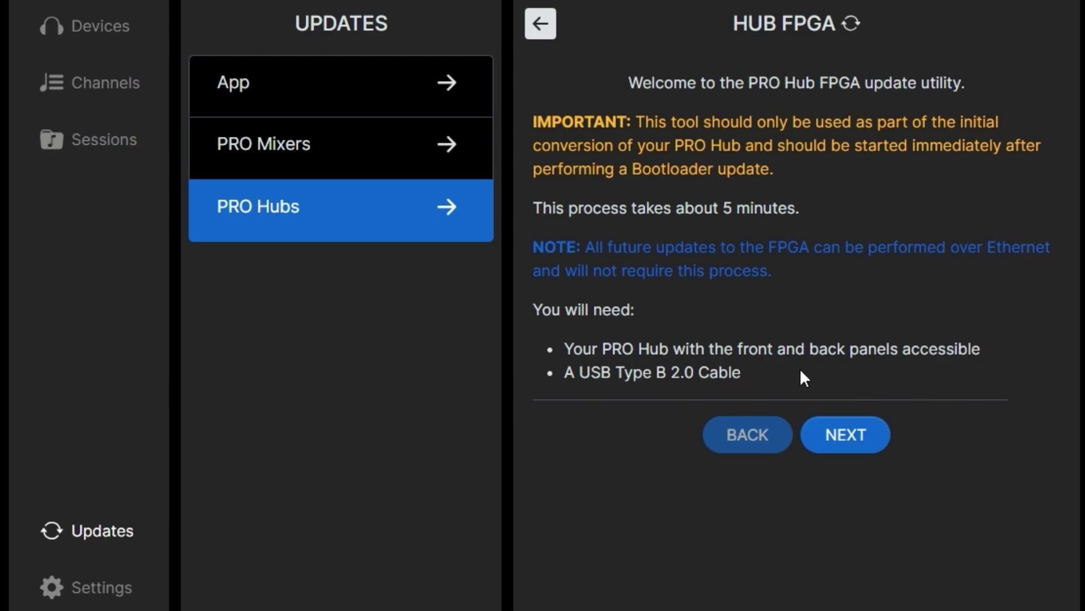
Step through the FPGA wizard to the HB_PRO drive and start transferring the firmware files.
{"action": "left_click", "coordinate": [830, 454]}
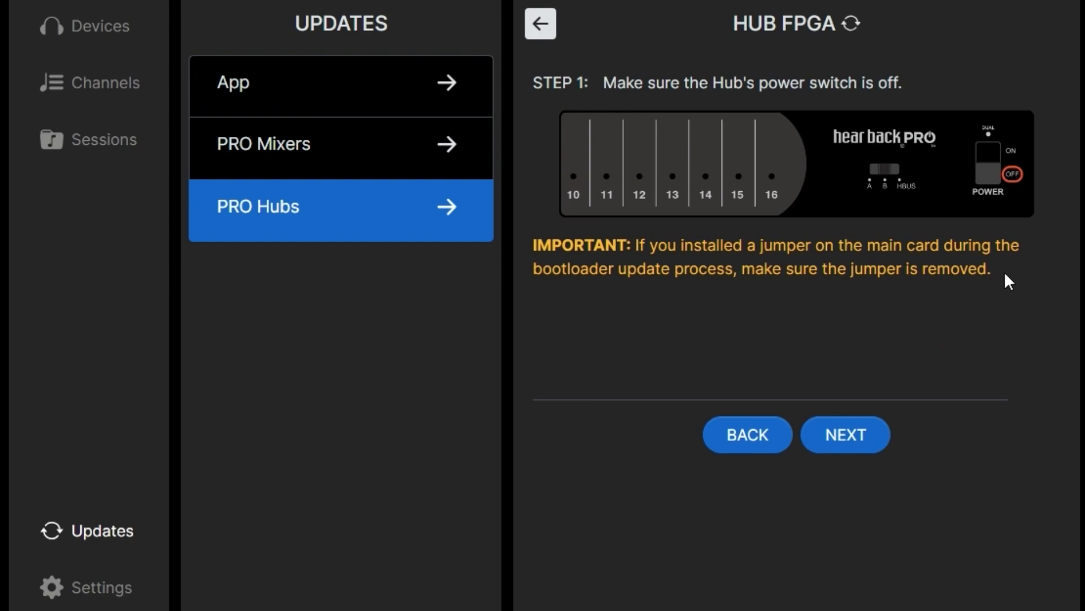
{"action": "left_click", "coordinate": [846, 435]}
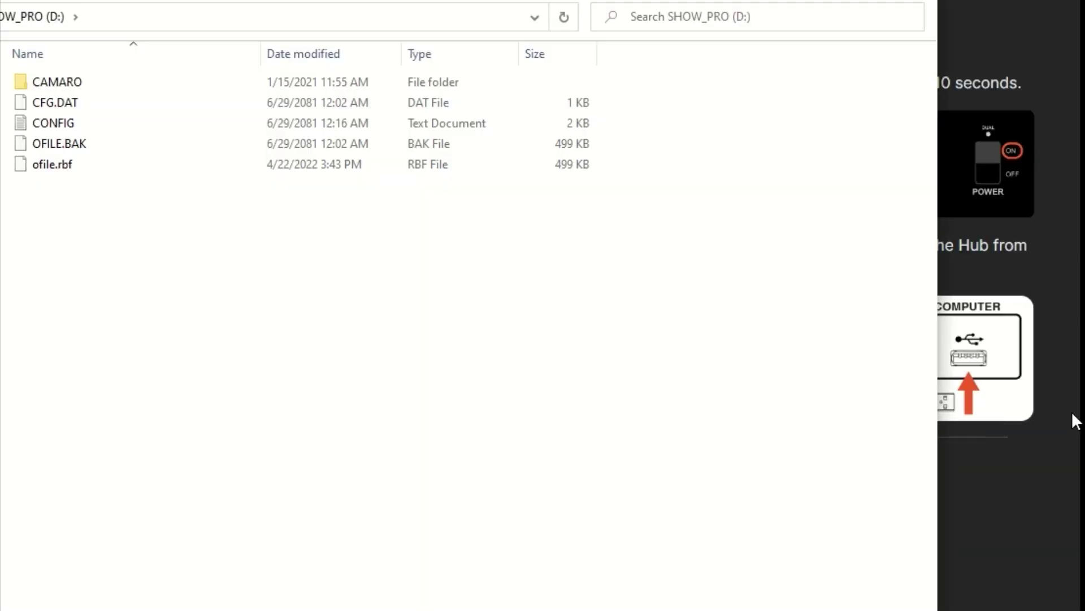
{"action": "left_click", "coordinate": [1075, 422]}
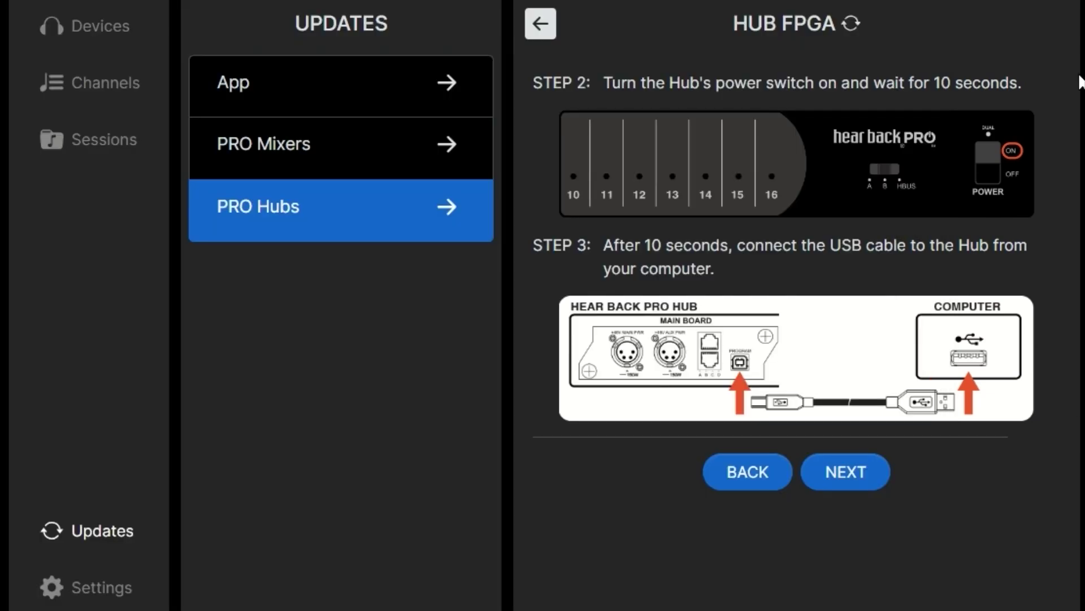
{"action": "left_click", "coordinate": [847, 473]}
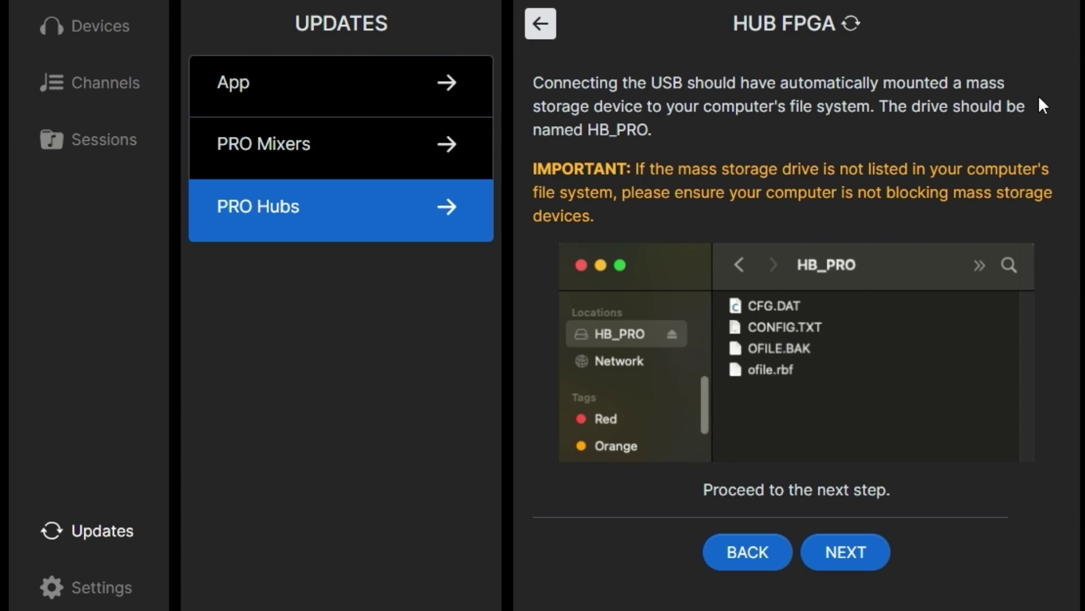
{"action": "left_click", "coordinate": [844, 554]}
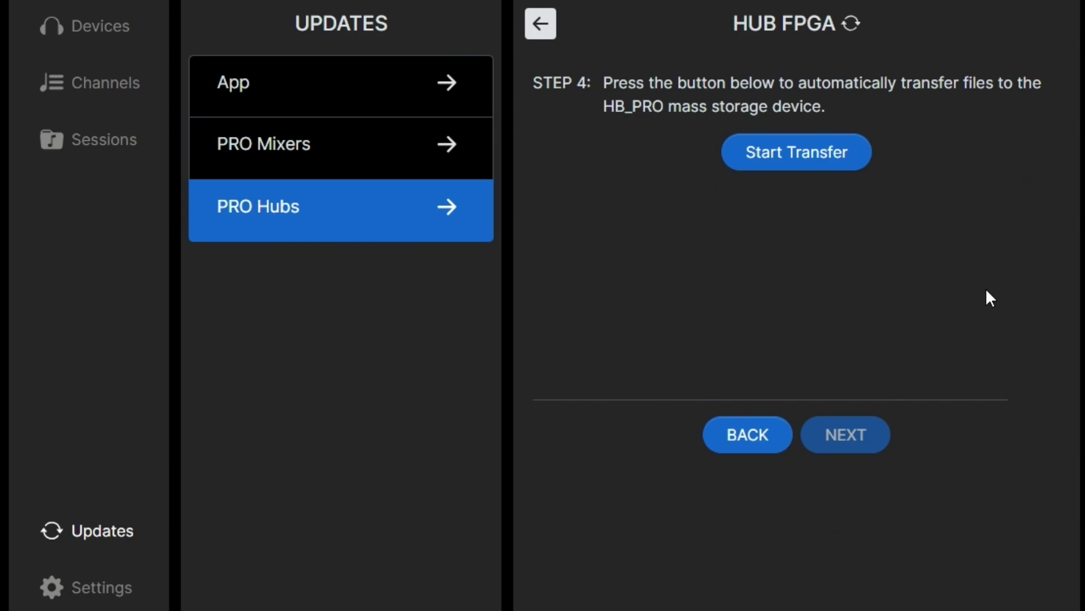
{"action": "left_click", "coordinate": [827, 154]}
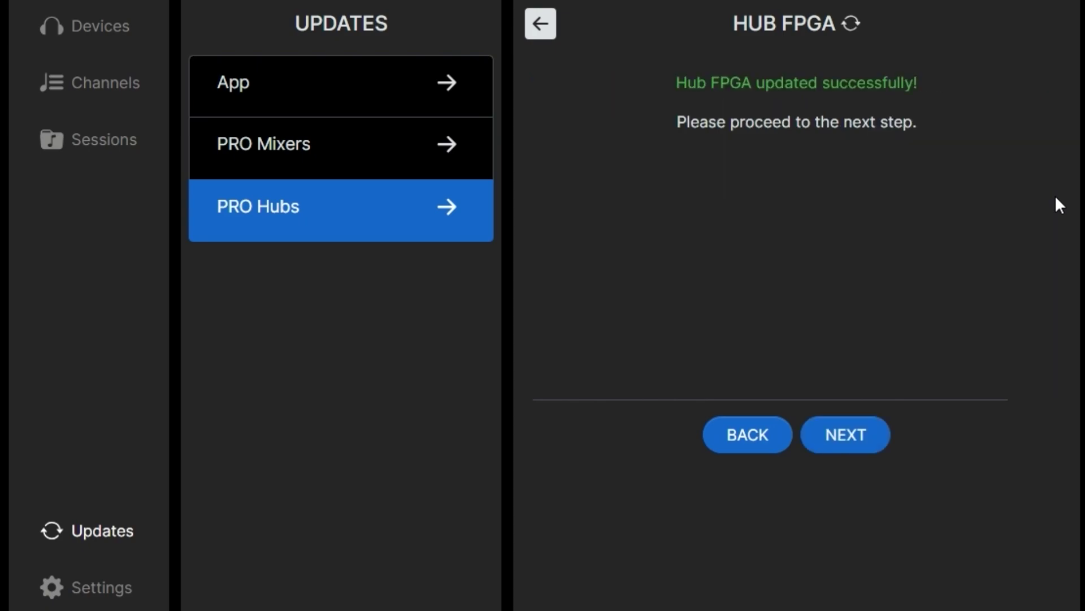
Advance to Step 5 and eject the SHOW_PRO (D:) drive from File Explorer.
{"action": "left_click", "coordinate": [842, 446]}
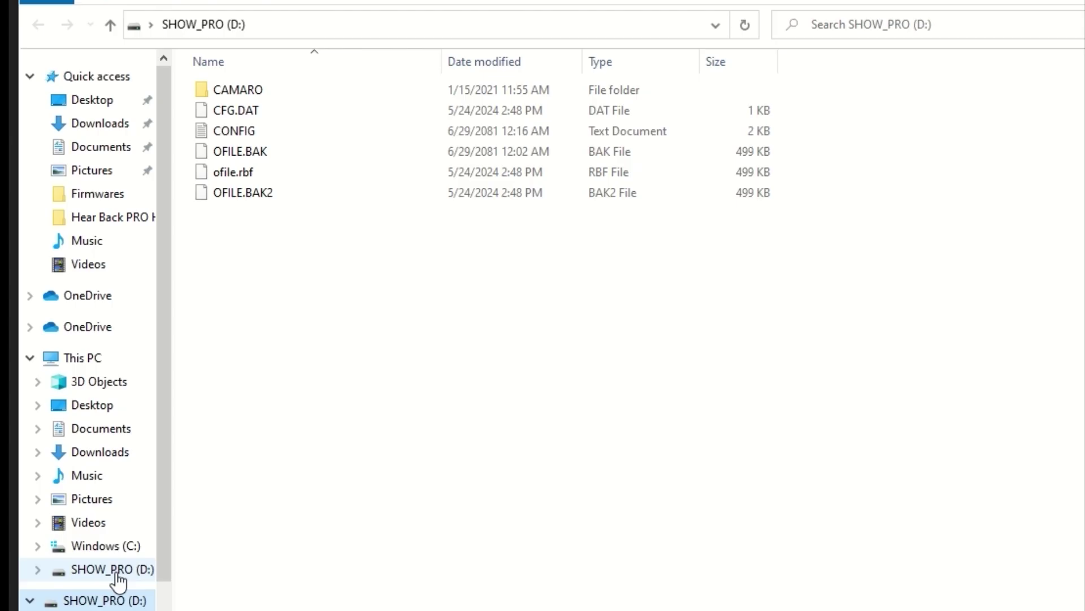
{"action": "right_click", "coordinate": [115, 572]}
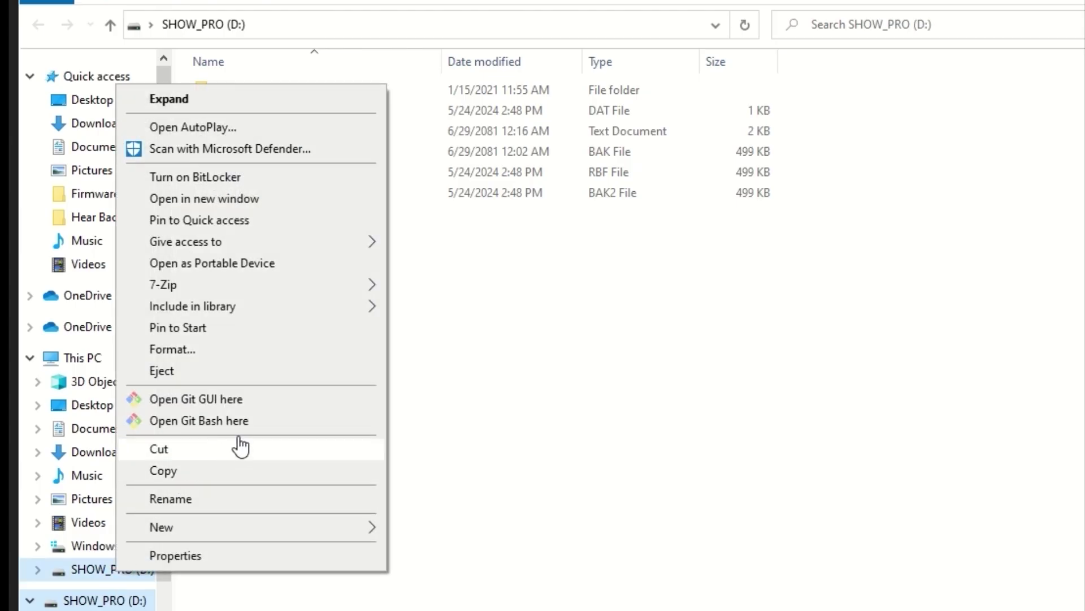
{"action": "left_click", "coordinate": [283, 374]}
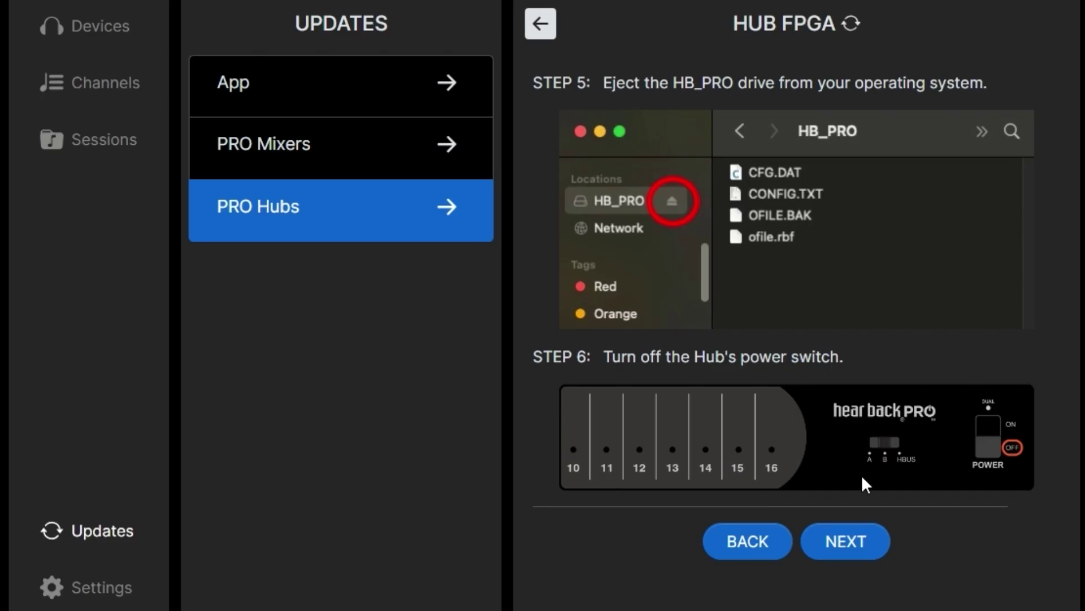
Advance through Steps 5–8 to the Congratulations page confirming the Hub update.
{"action": "left_click", "coordinate": [848, 545]}
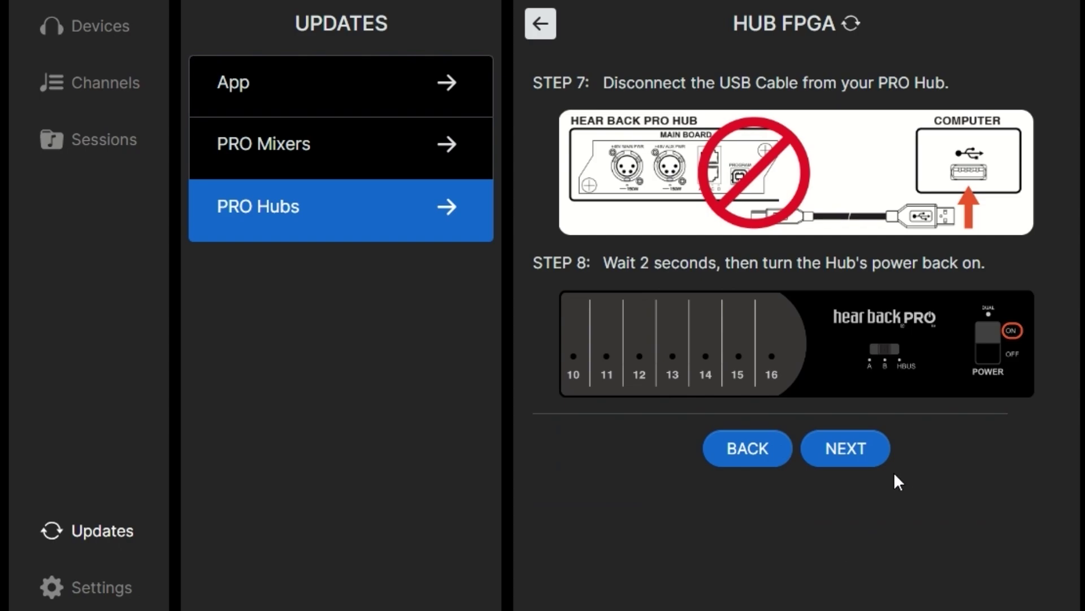
{"action": "left_click", "coordinate": [870, 470]}
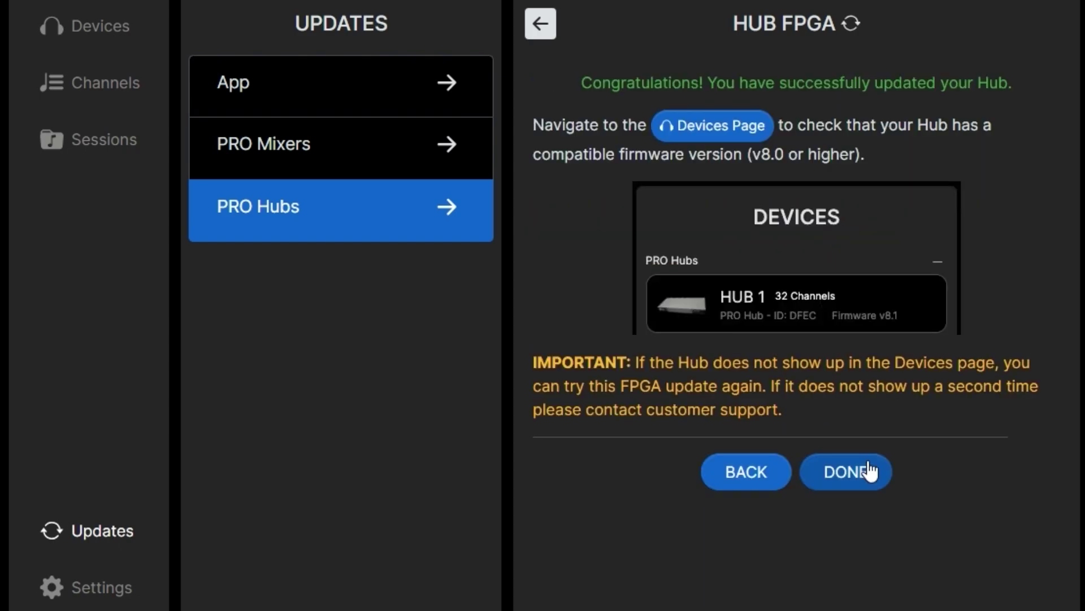